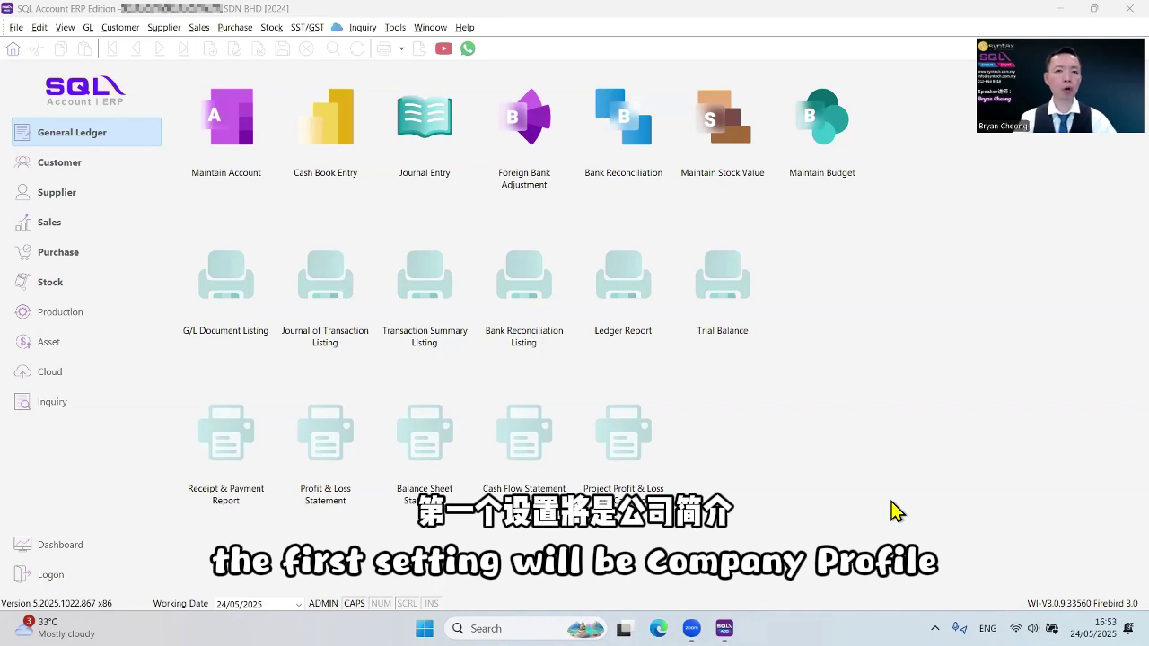
- Save the company profile, open its MyInvois portal connection to view the ERP client settings, and close it
click(13, 29)
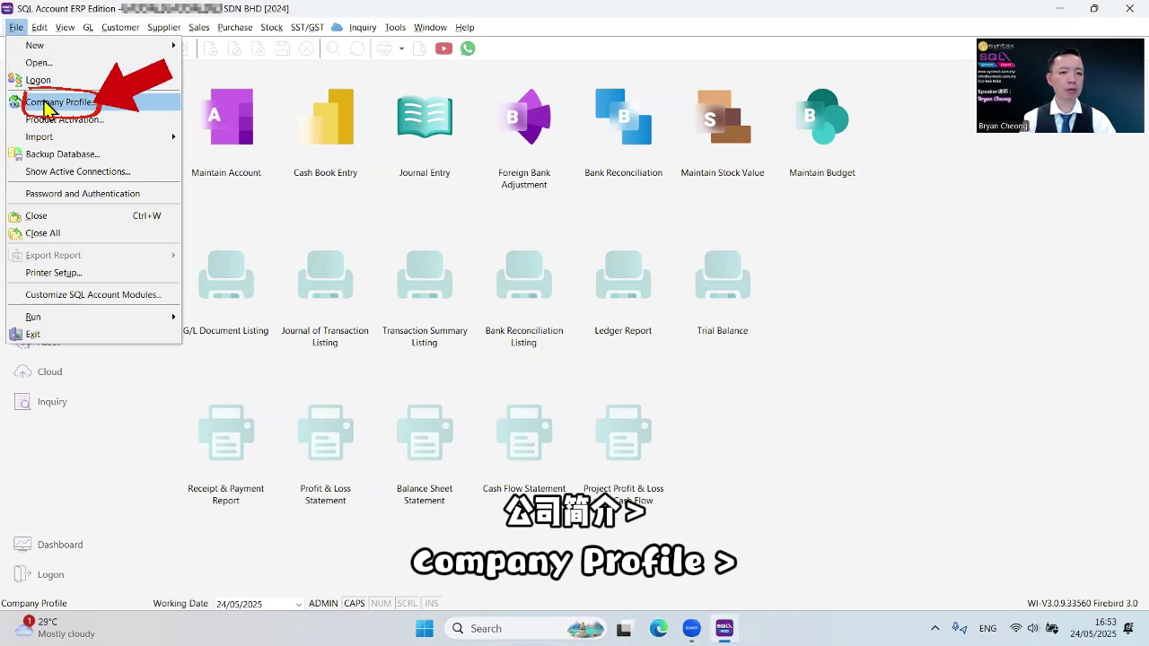
click(43, 100)
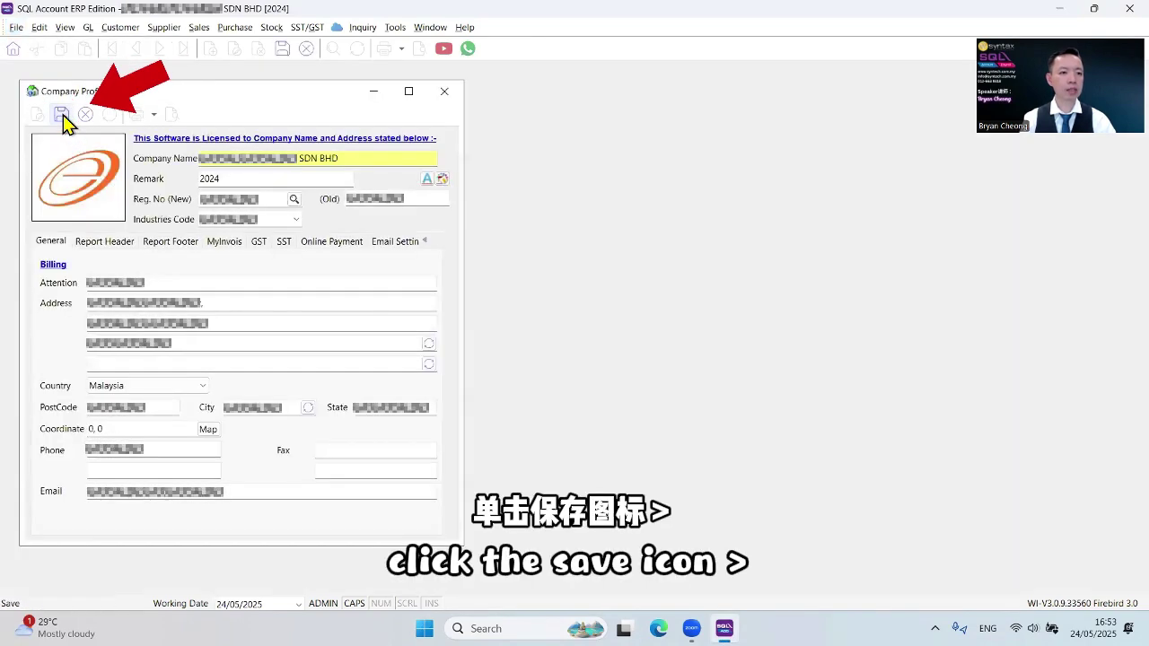
click(63, 115)
click(224, 242)
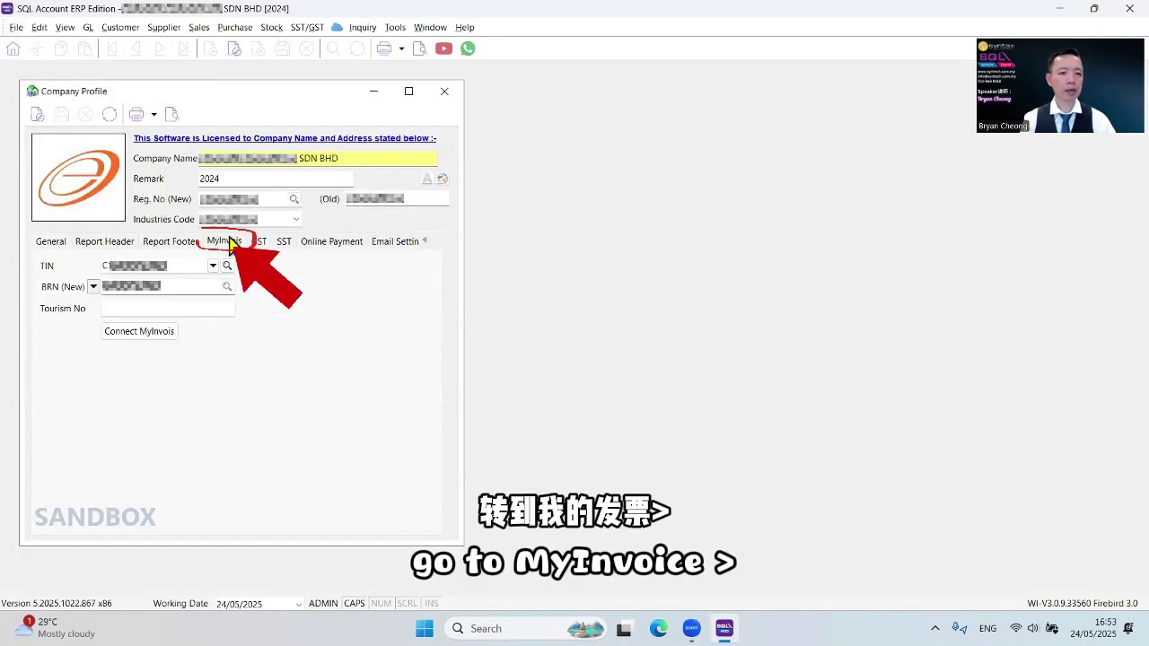
click(134, 336)
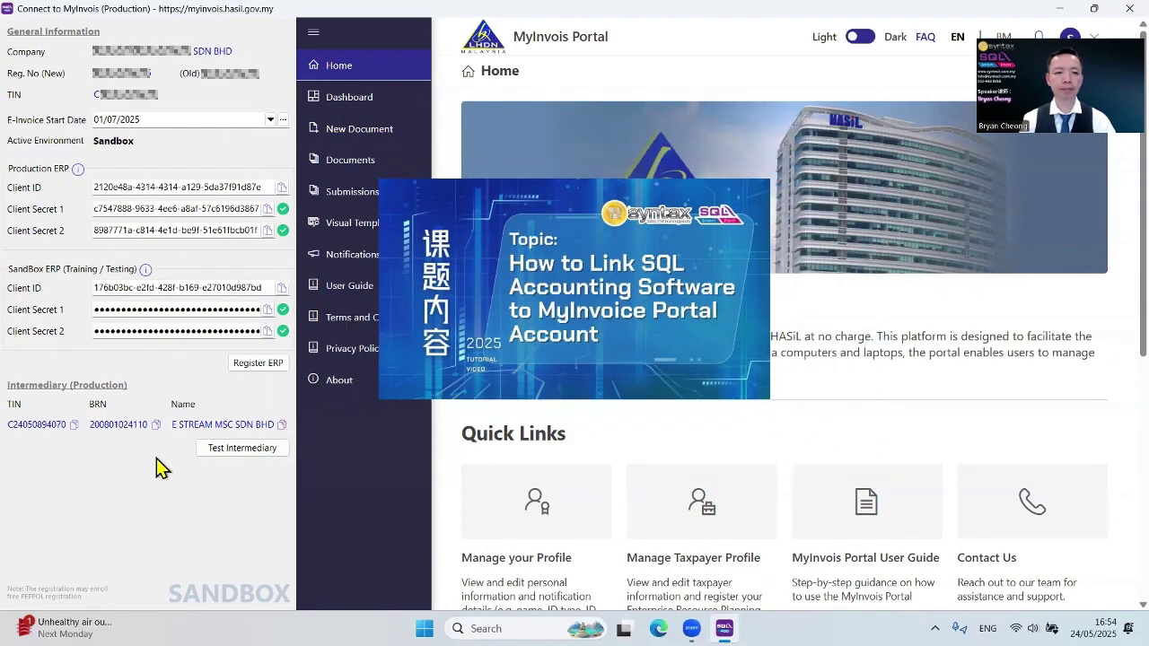
click(1111, 16)
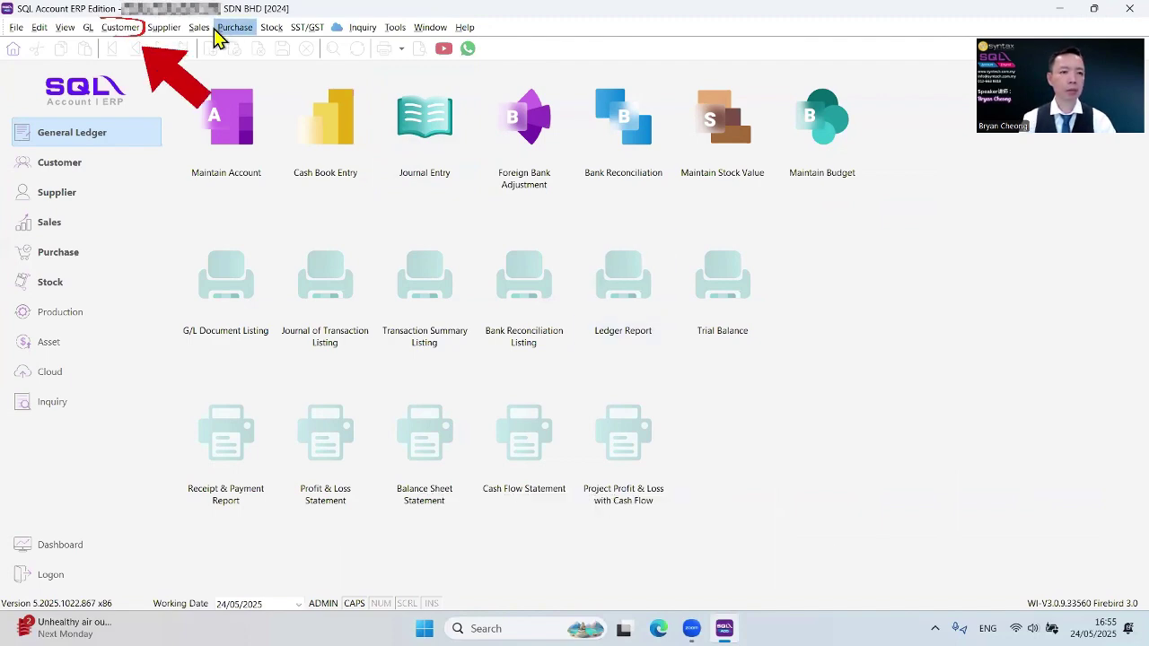
- Filter the customer list by company name "SYN" and open the tax details of SYNTAX STUDIO SDN BHD
click(131, 28)
click(136, 46)
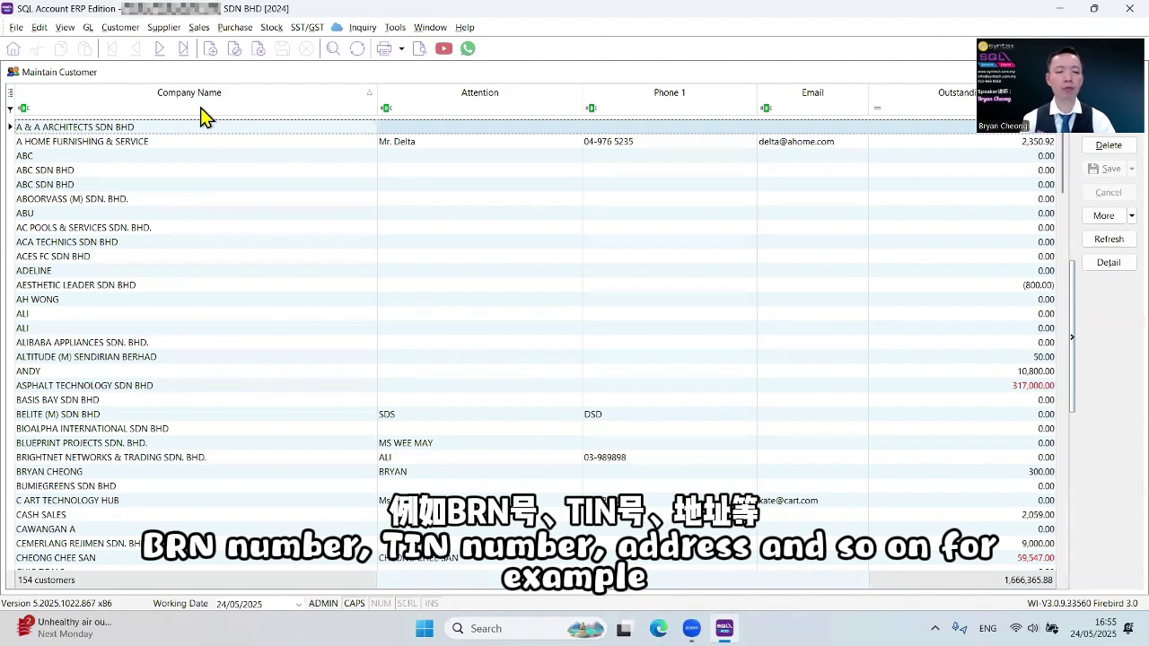
click(201, 109)
text(SYN)
double_click(200, 139)
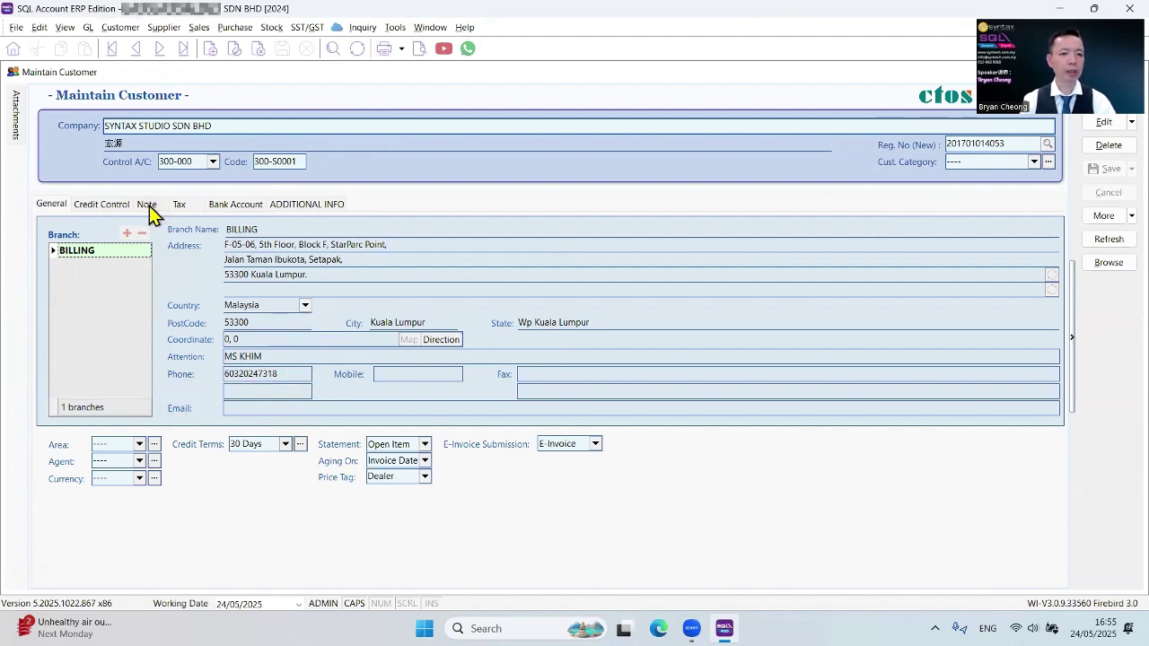
click(179, 205)
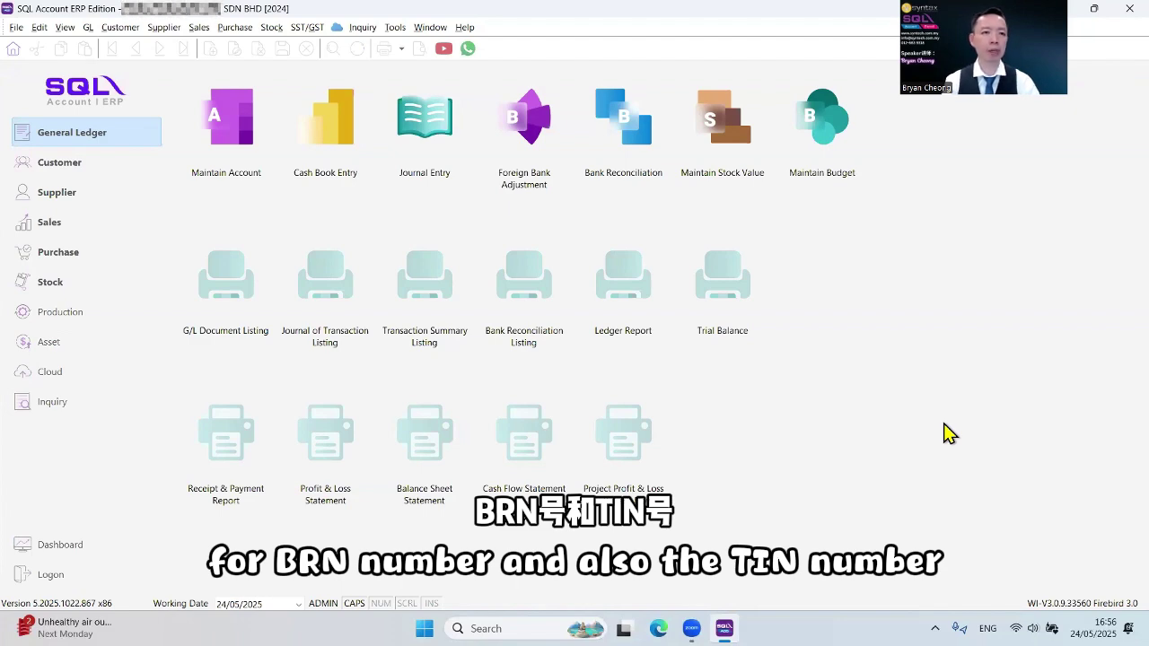
- Run TIN Lookup from the customer list, review all customers' BRN and TIN numbers full size, and return to the home screen
click(119, 27)
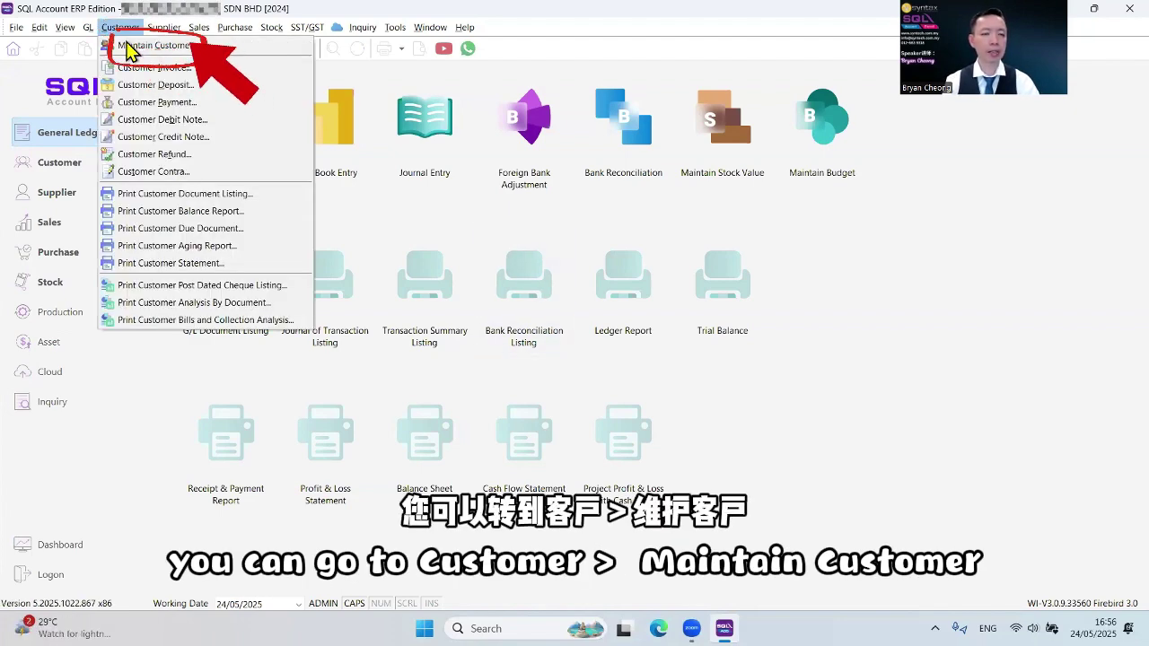
click(127, 45)
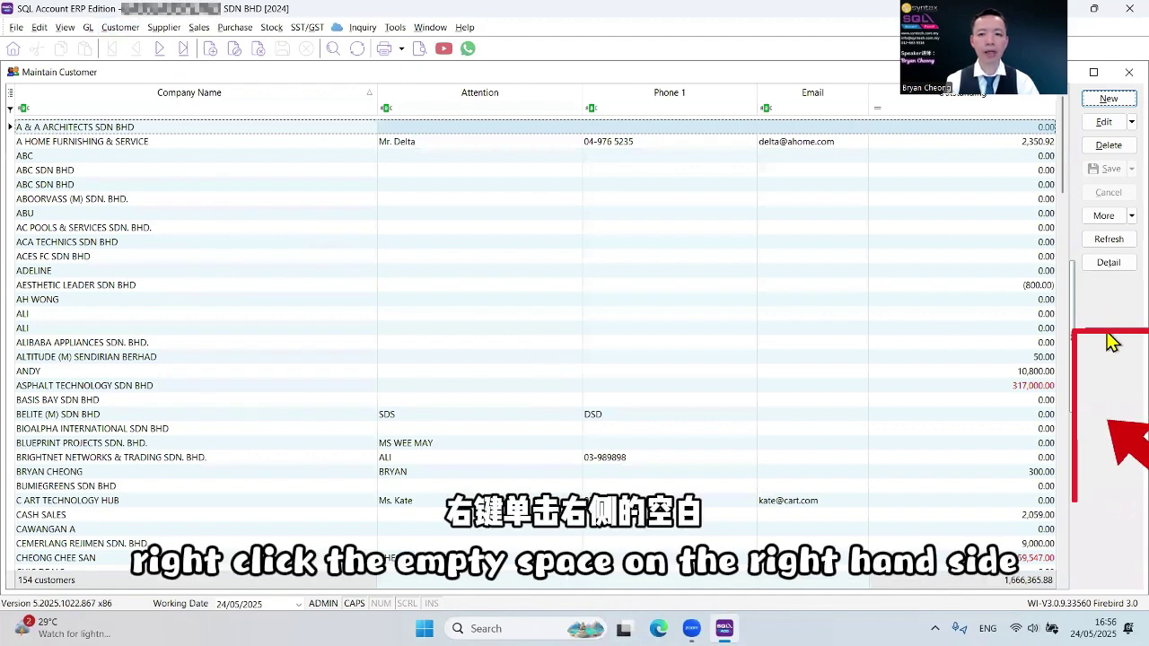
right_click(1110, 341)
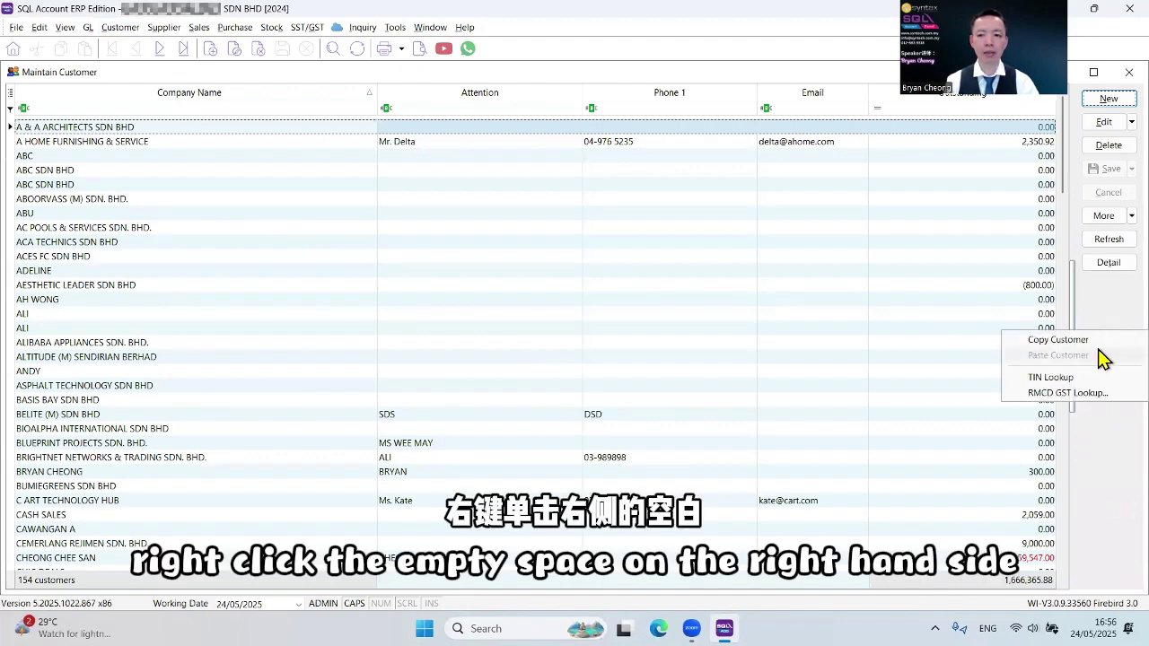
click(1082, 378)
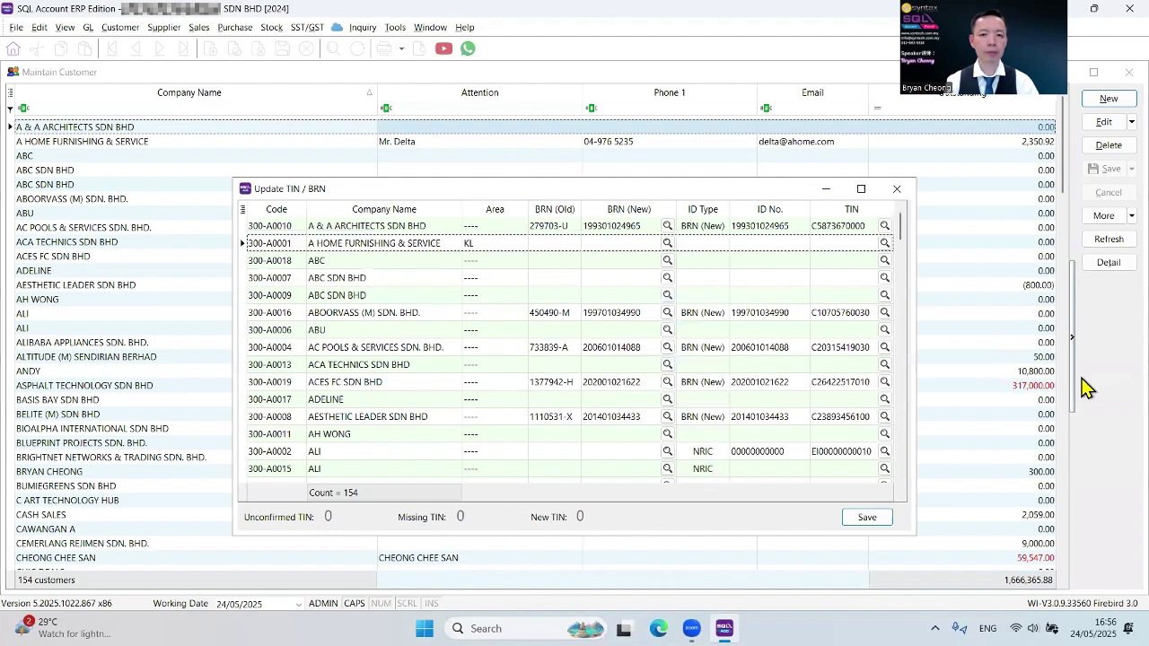
click(861, 189)
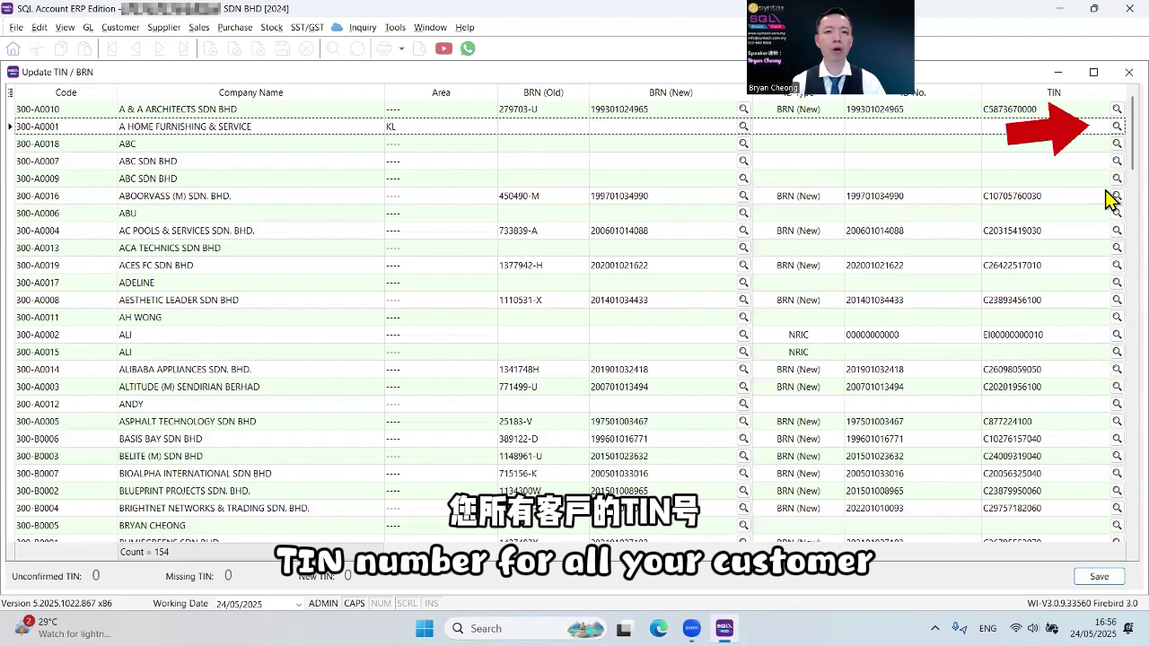
click(1128, 71)
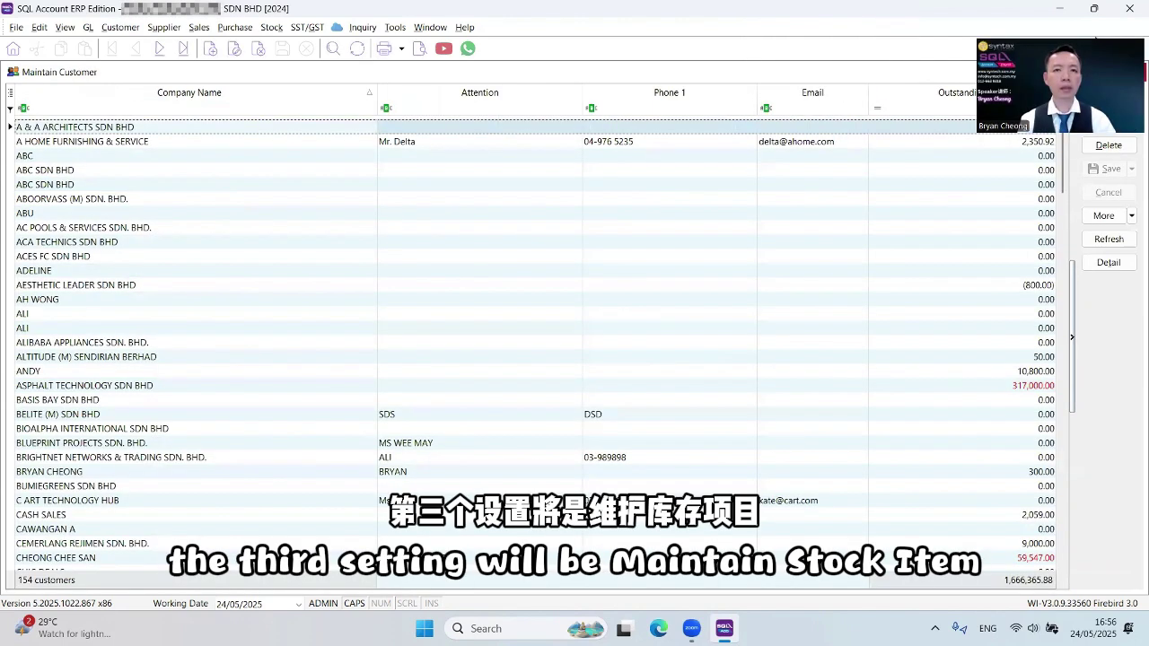
key(ctrl+F4)
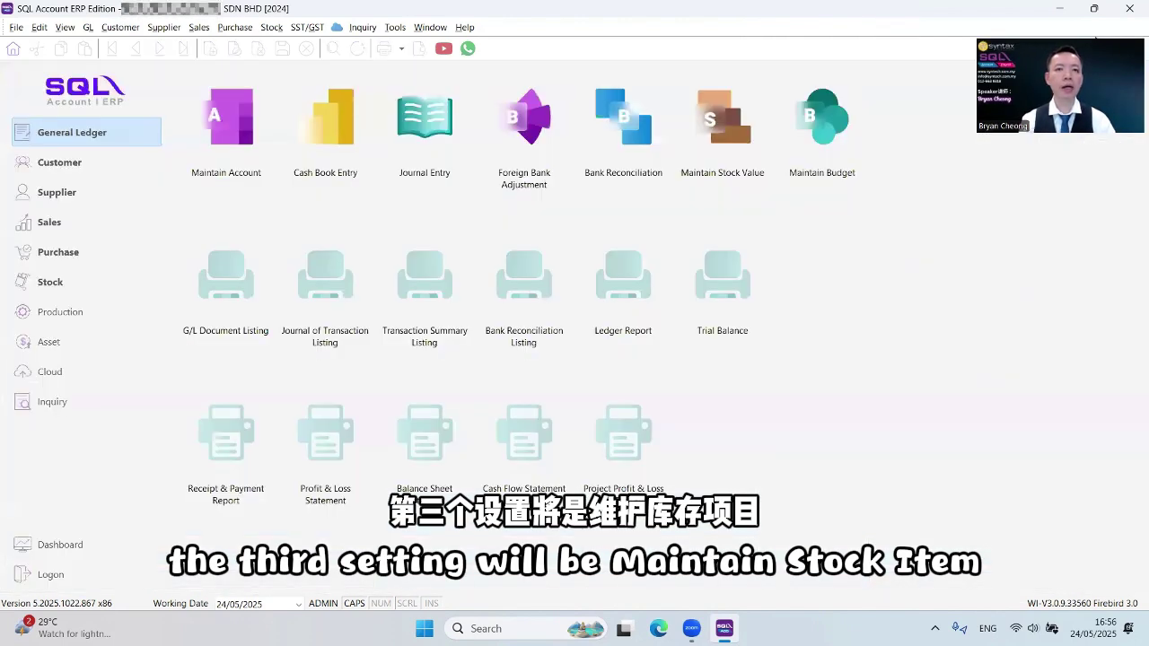
- Open stock item A02 from the stock item list to view its classification code
click(271, 27)
click(296, 63)
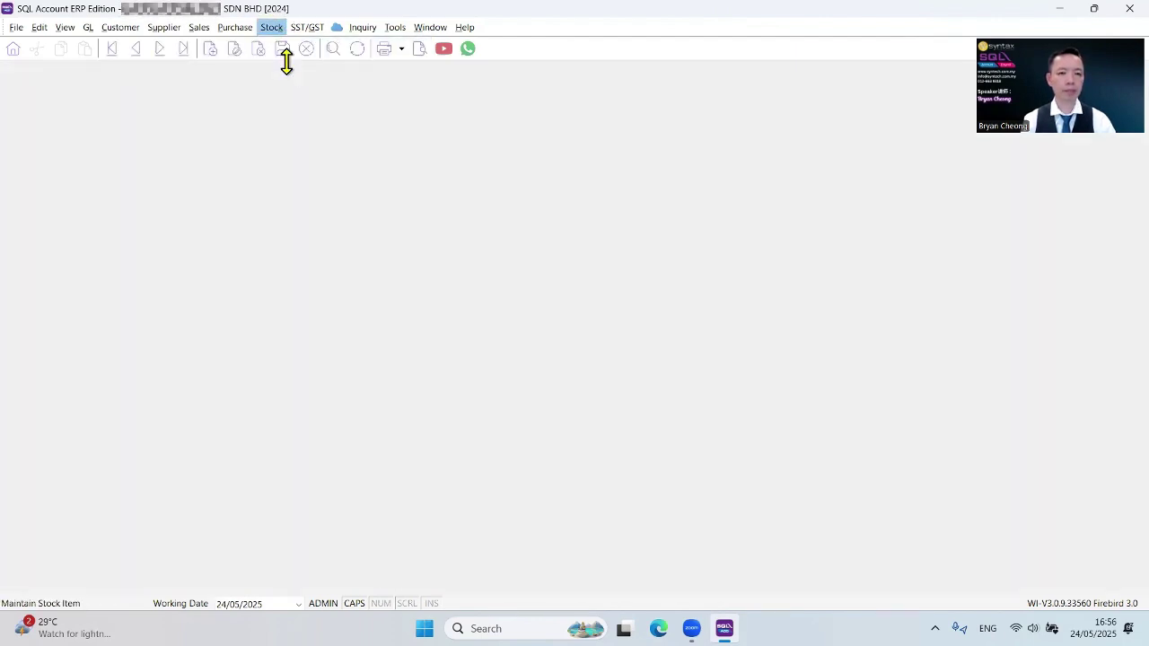
double_click(590, 258)
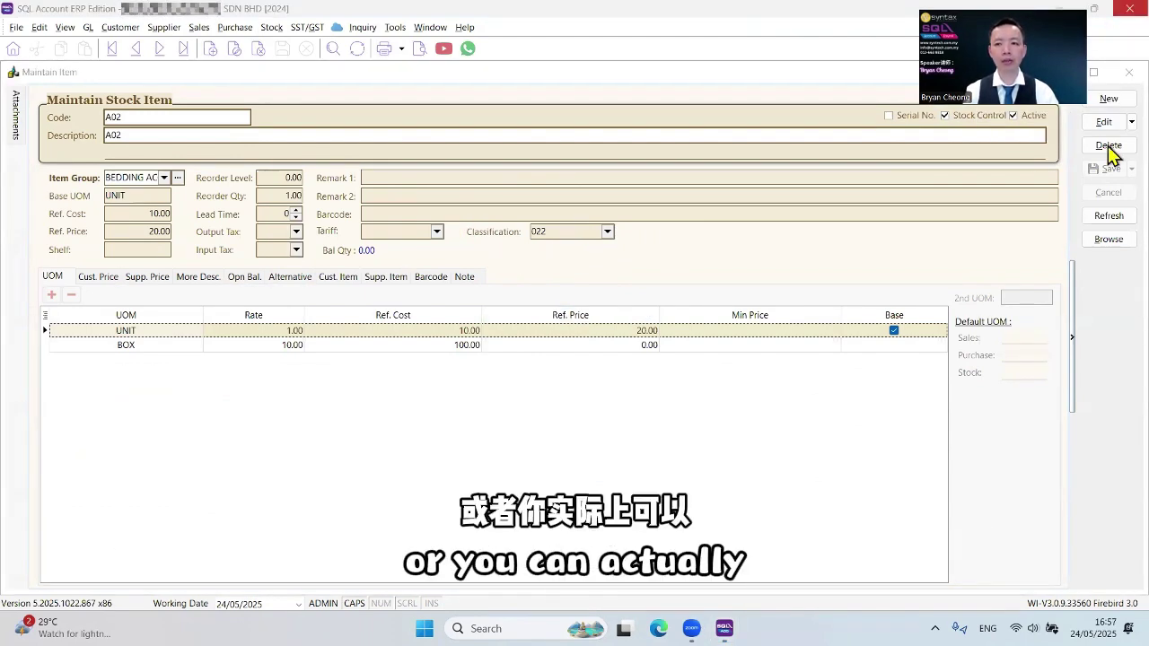
- Return to the stock item list and select a continuous block of items starting from 1730/PW/6.10
click(1108, 240)
click(353, 130)
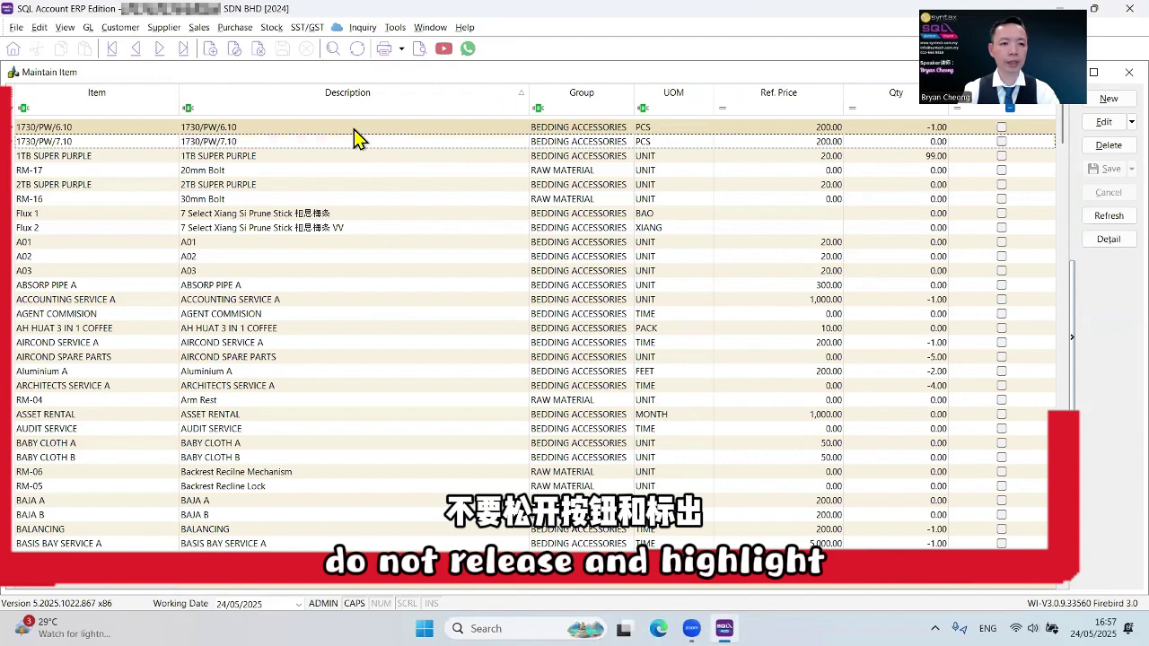
key(shift+Down)
key(shift+Down)
key(shift+Down)
key(shift+Down)
key(shift+Down)
key(shift+Down)
key(shift+Down)
key(shift+Down)
key(shift+Down)
key(shift+Down)
key(shift+Down)
key(shift+Down)
key(shift+Down)
key(shift+Down)
key(shift+Down)
key(shift+Down)
key(shift+Down)
key(shift+Down)
key(shift+Down)
key(shift+Down)
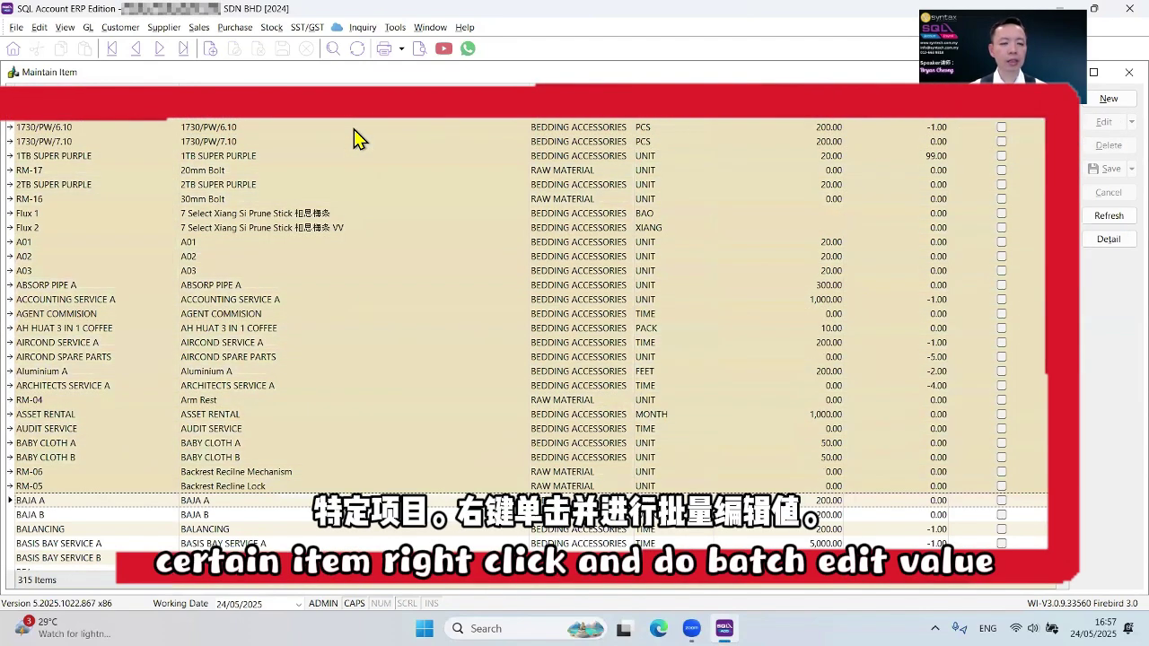
scroll(355, 242, down, 1)
- Batch edit the selected stock items, setting only their Classification to 022 (Others), and confirm the update
right_click(355, 249)
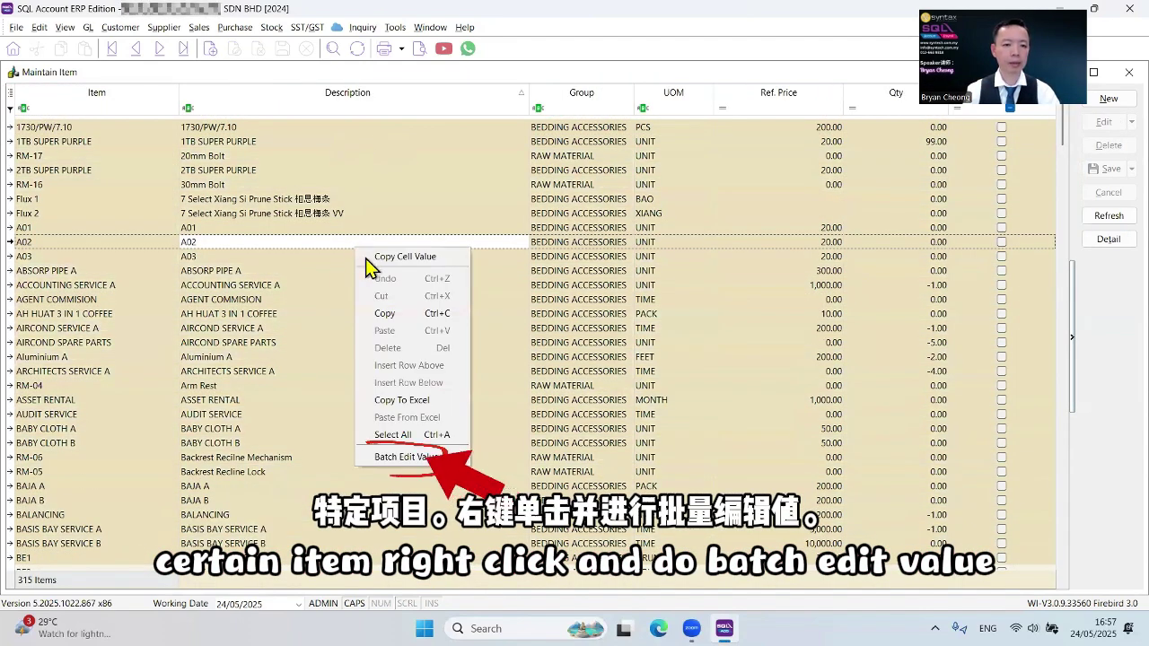
click(400, 457)
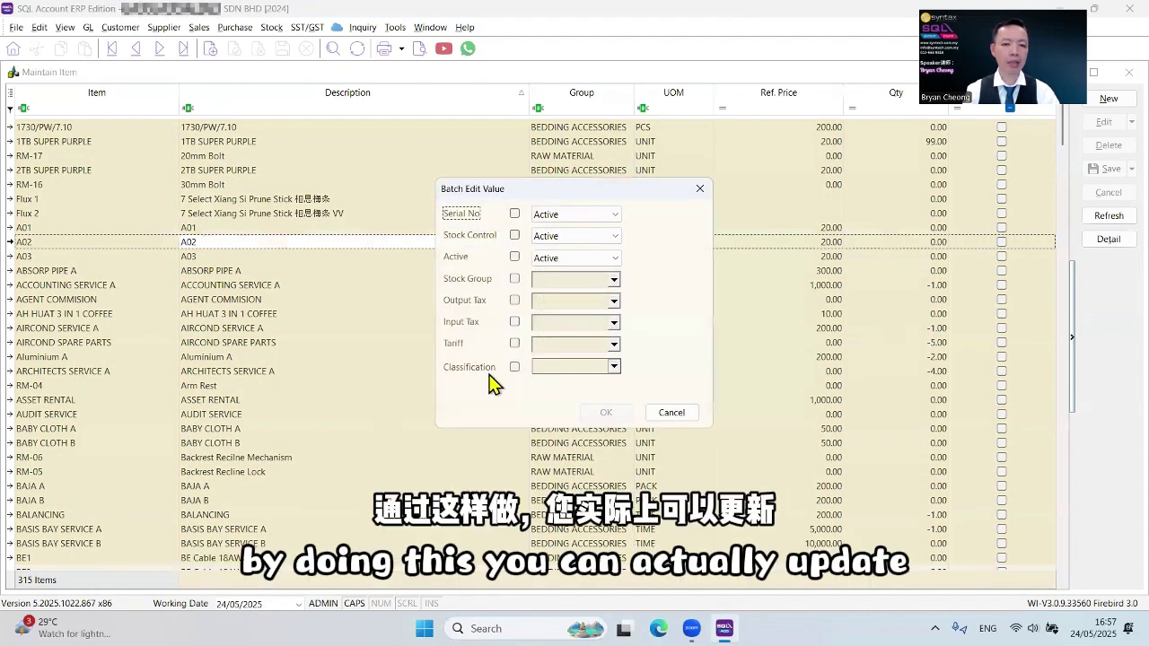
click(515, 367)
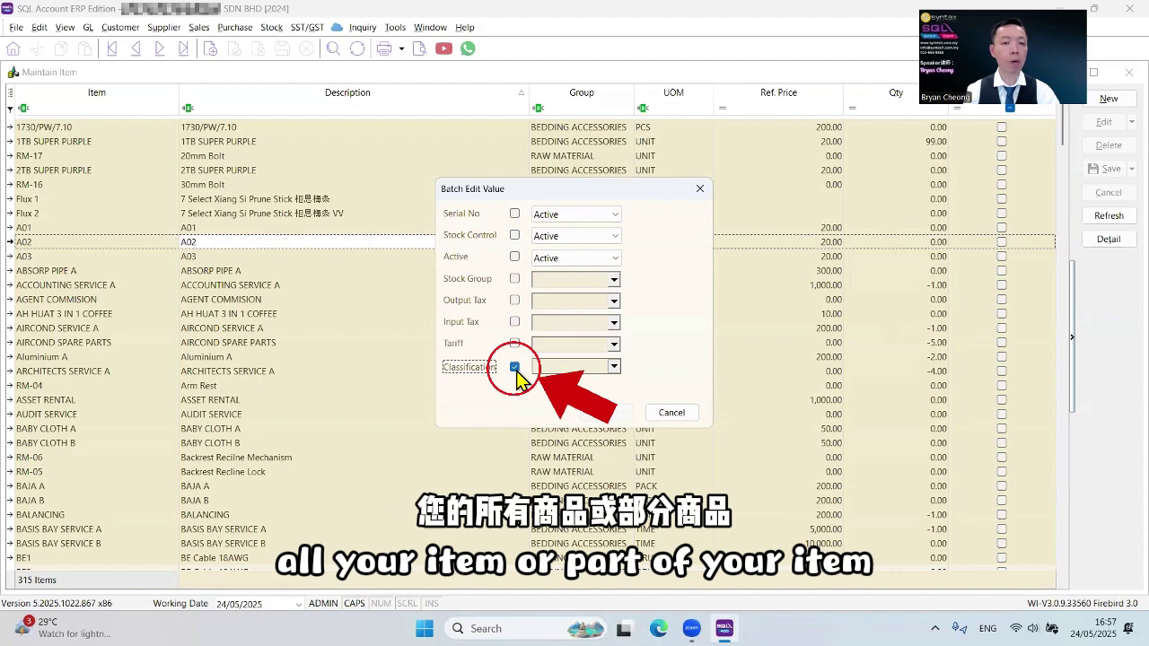
click(614, 366)
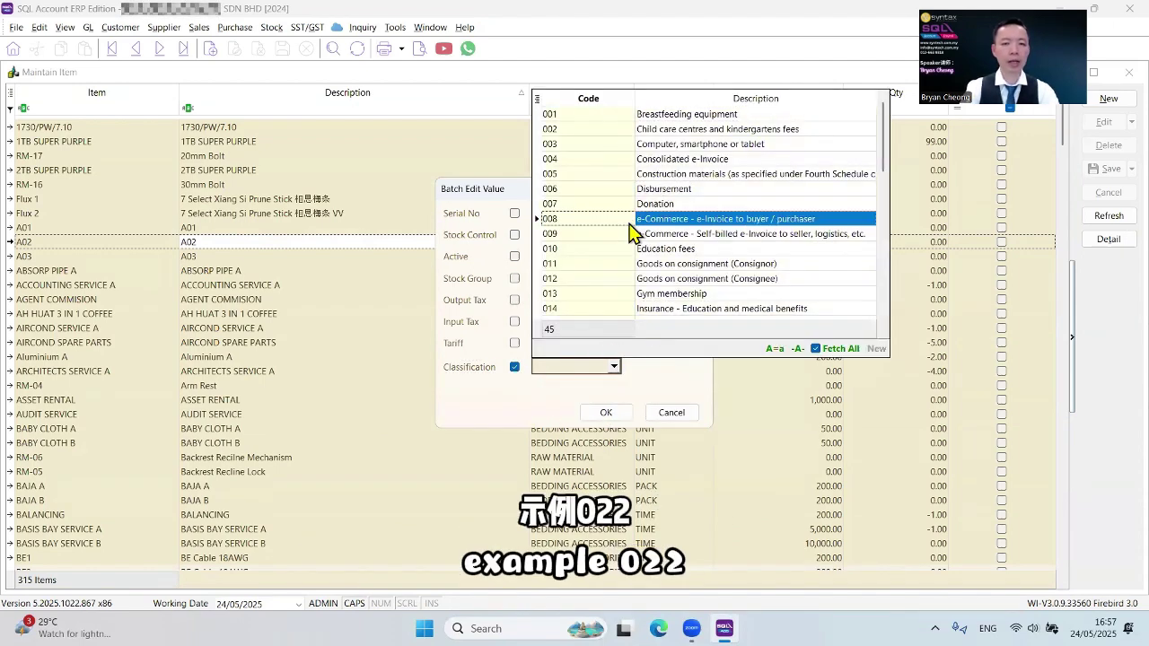
text(022)
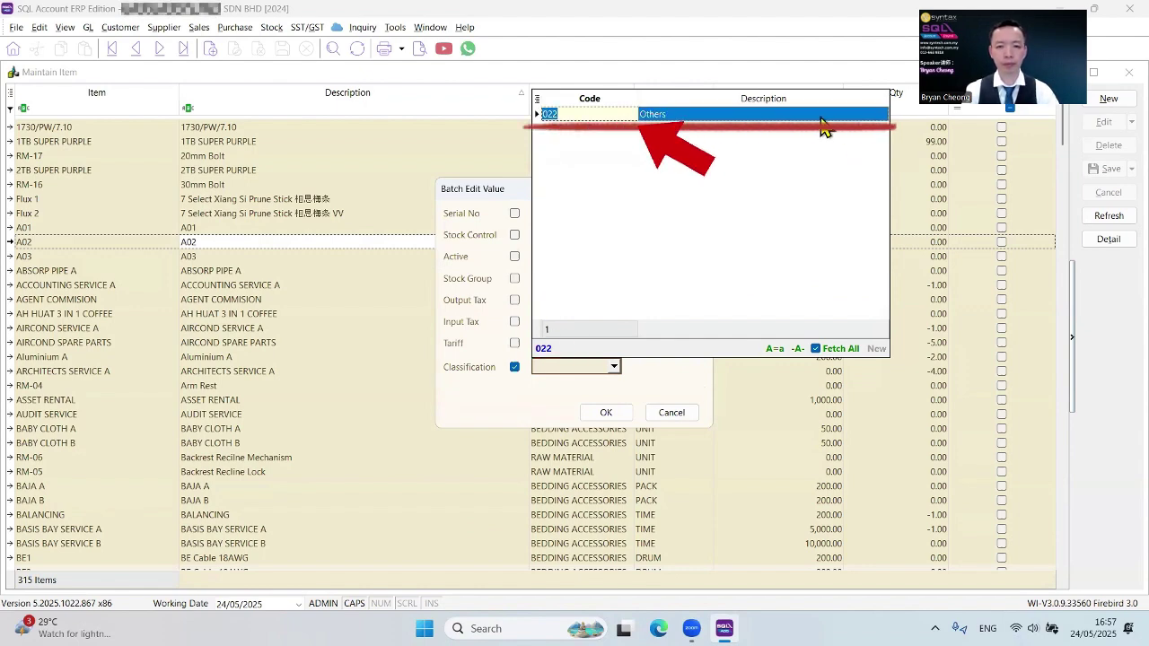
key(Return)
click(602, 415)
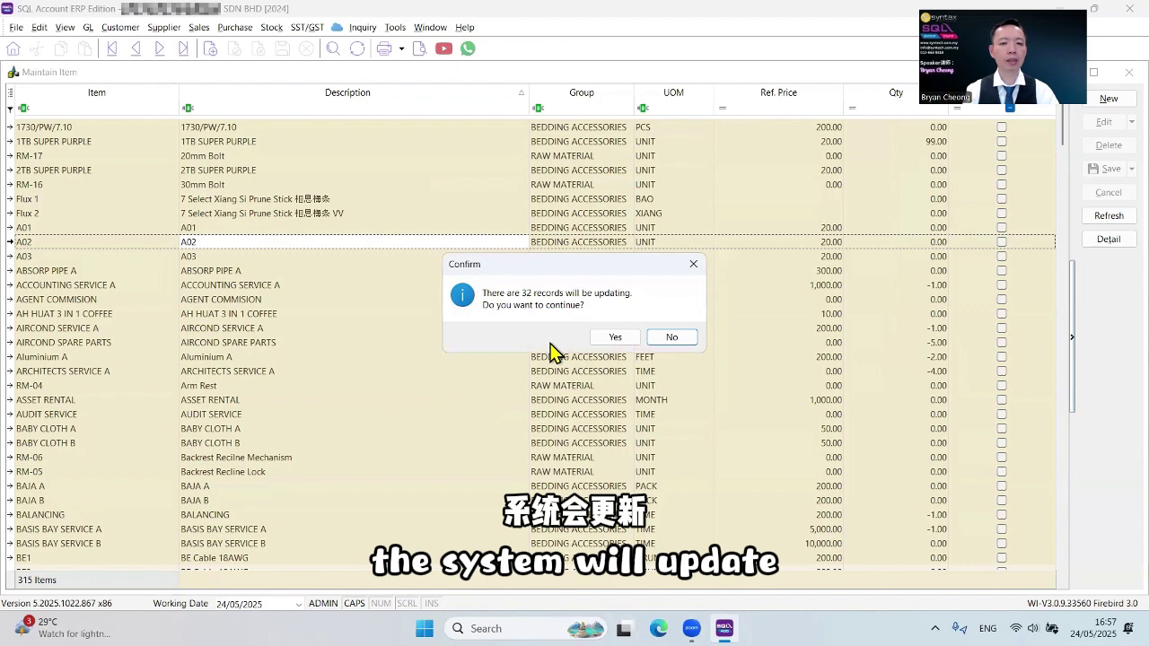
click(615, 338)
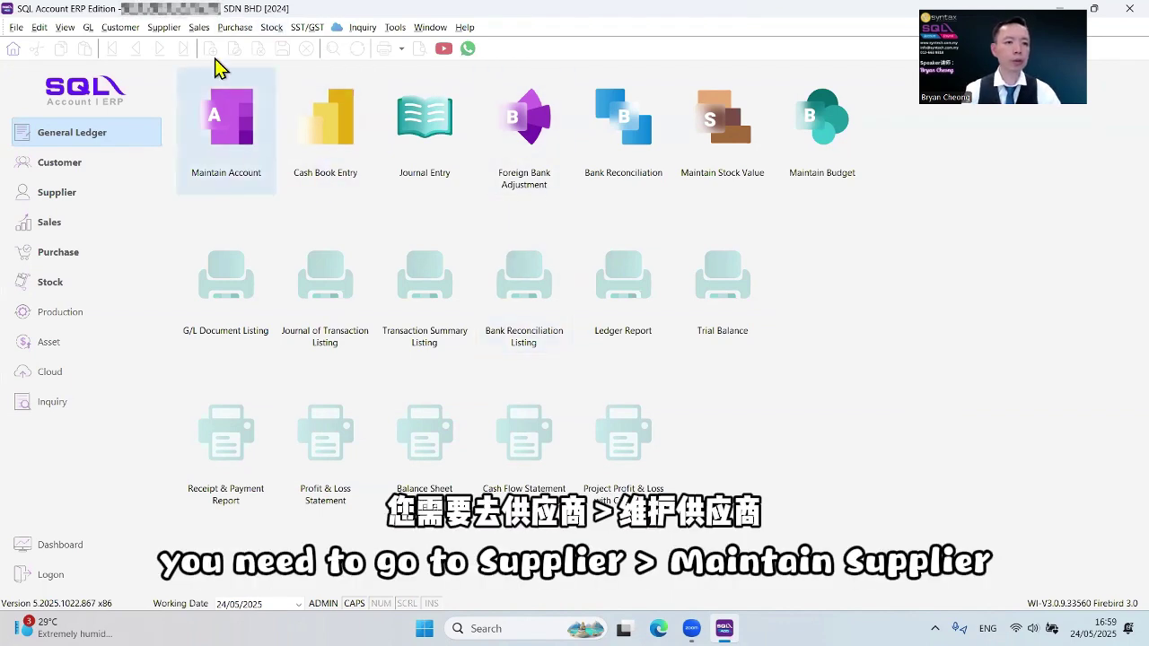
- Open the second supplier in the supplier list, review its general and tax details including the industries code, and close the record
click(158, 28)
click(160, 42)
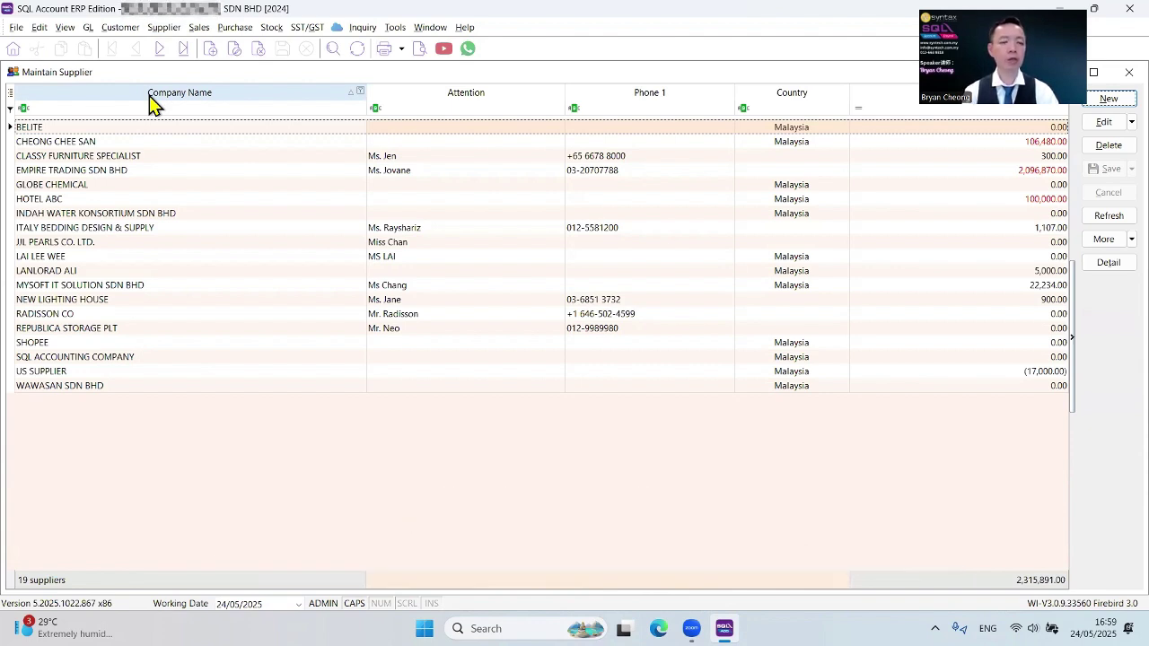
double_click(131, 141)
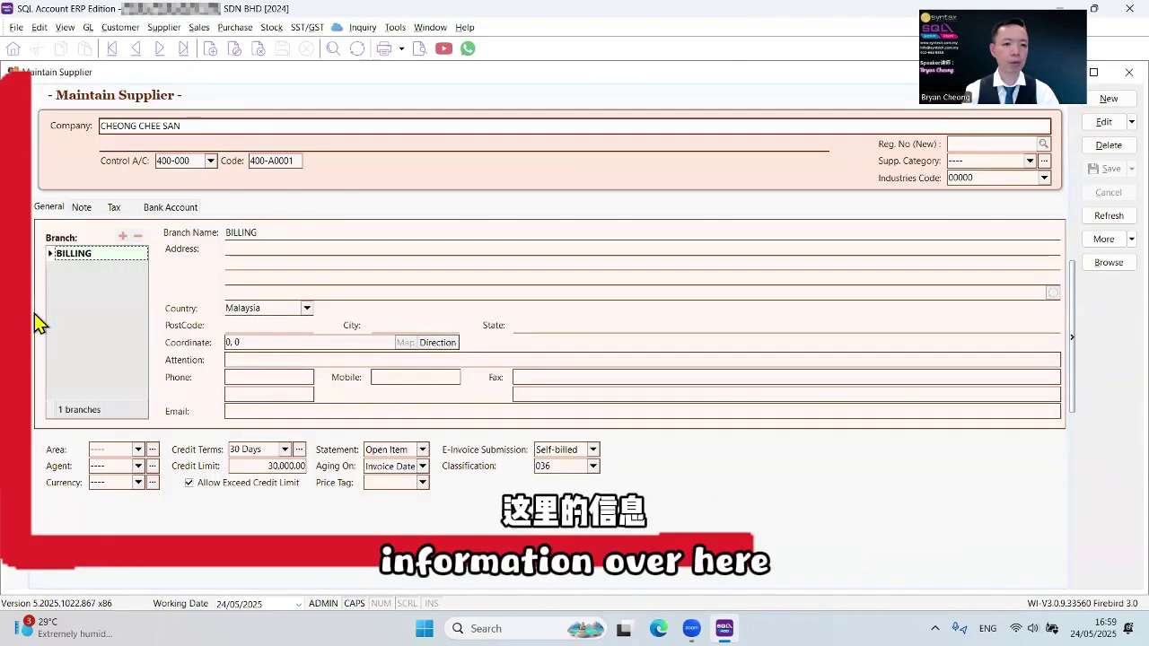
click(110, 207)
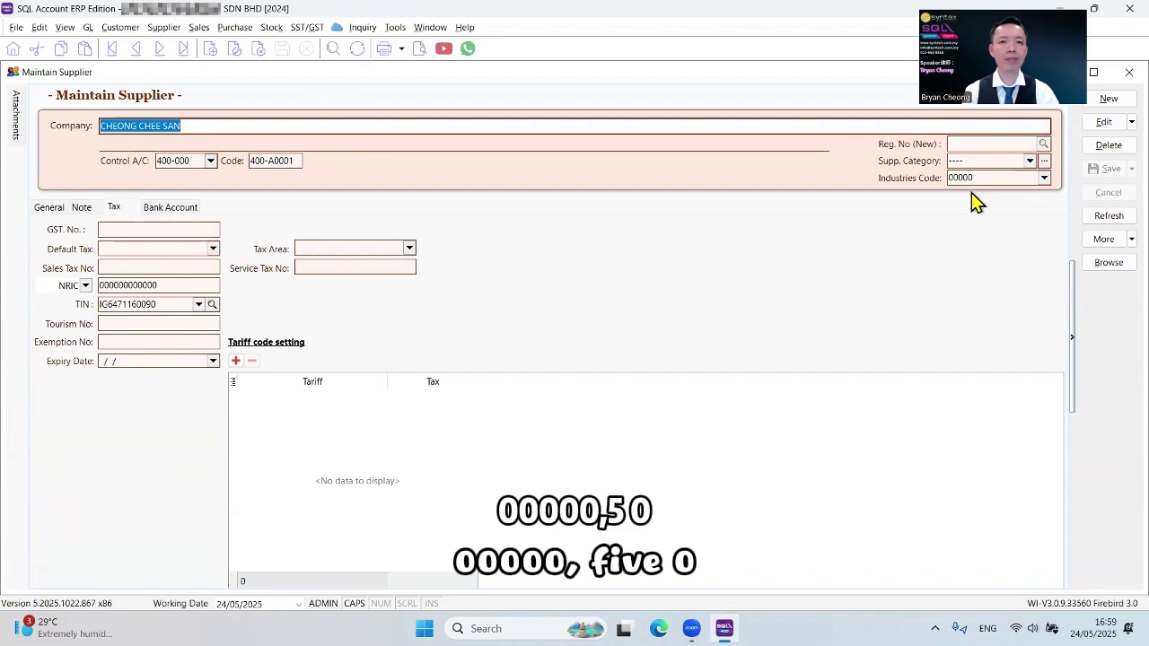
click(1127, 73)
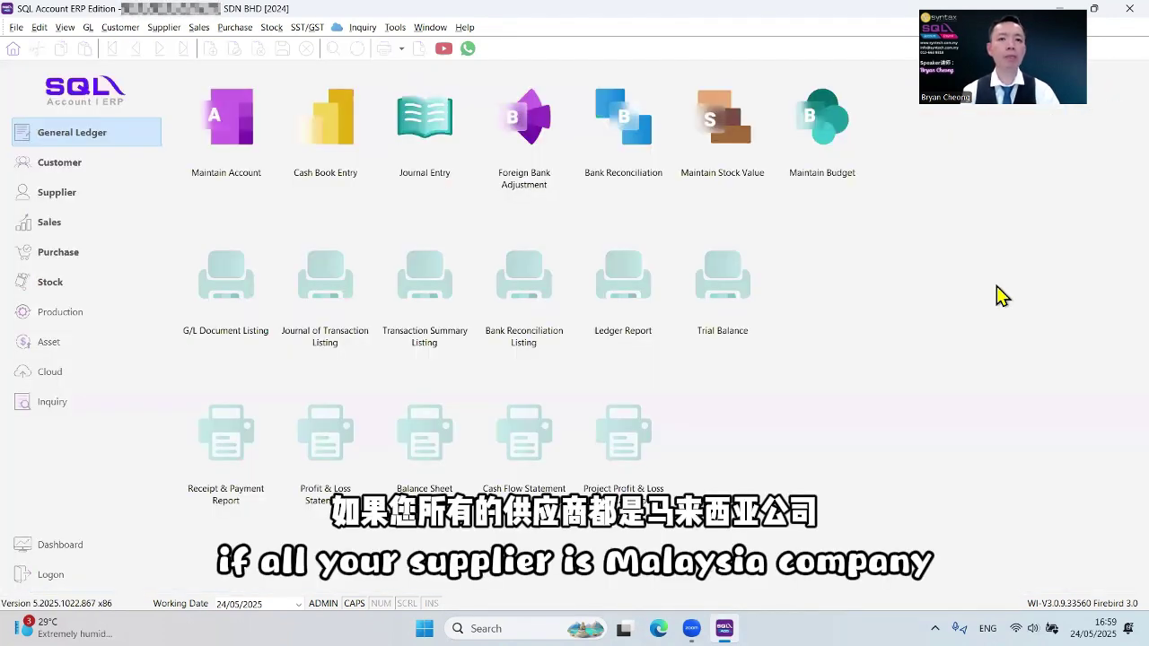